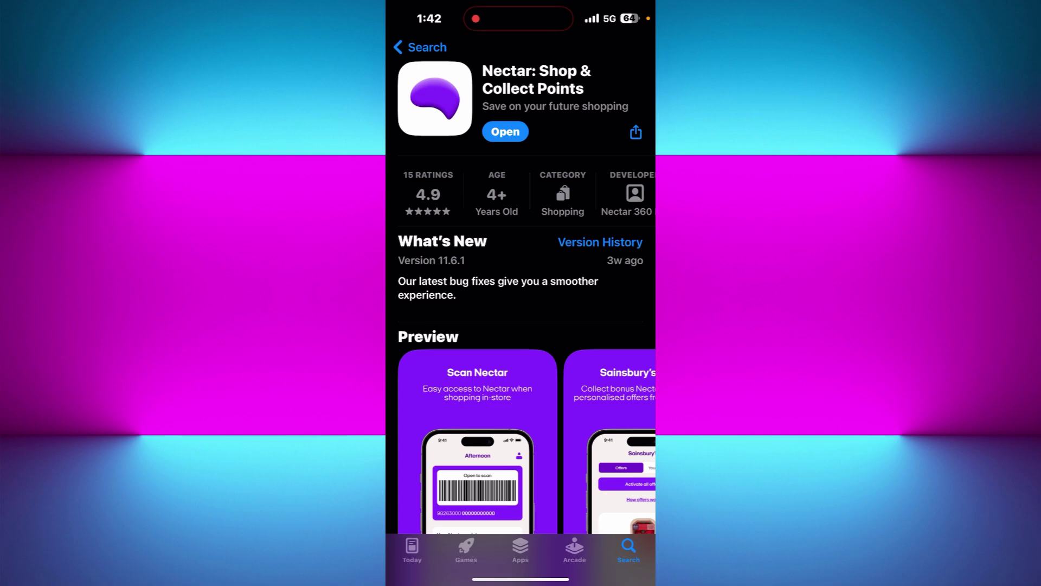
{"action": "scroll", "coordinate": [521, 326], "scroll_direction": "down", "scroll_amount": 1}
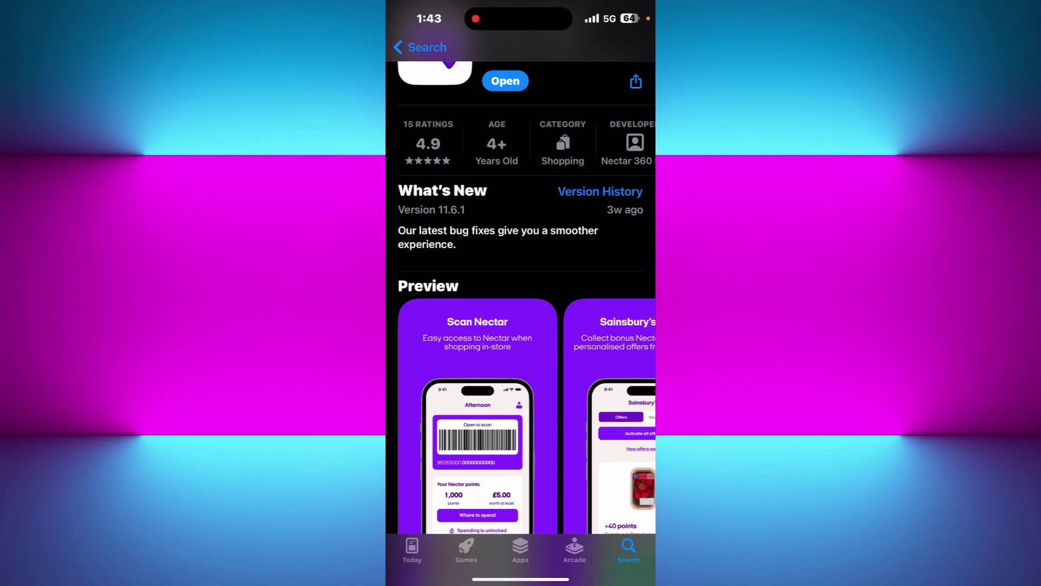
{"action": "scroll", "coordinate": [520, 325], "scroll_direction": "up", "scroll_amount": 2}
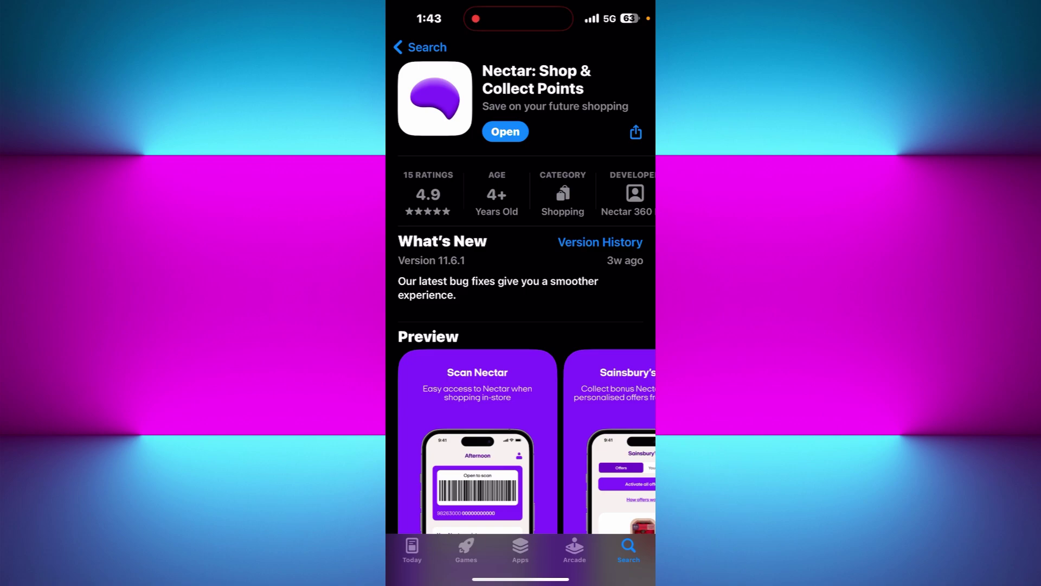
Return to the Nectar search results and open the Nectar: Shop & Collect Points app page
{"action": "left_click_drag", "start_coordinate": [389, 326], "coordinate": [635, 326]}
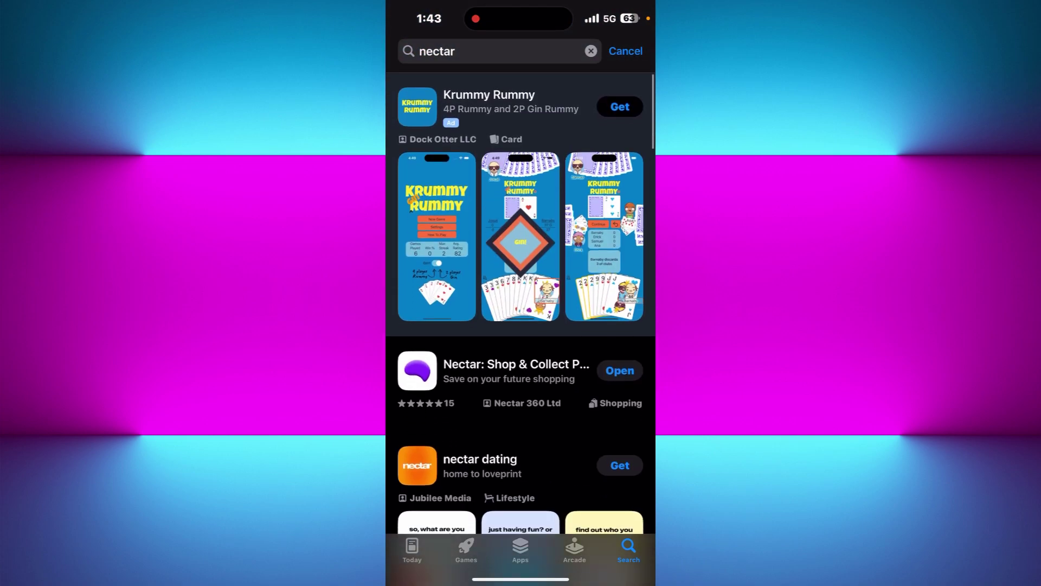
{"action": "left_click", "coordinate": [488, 51]}
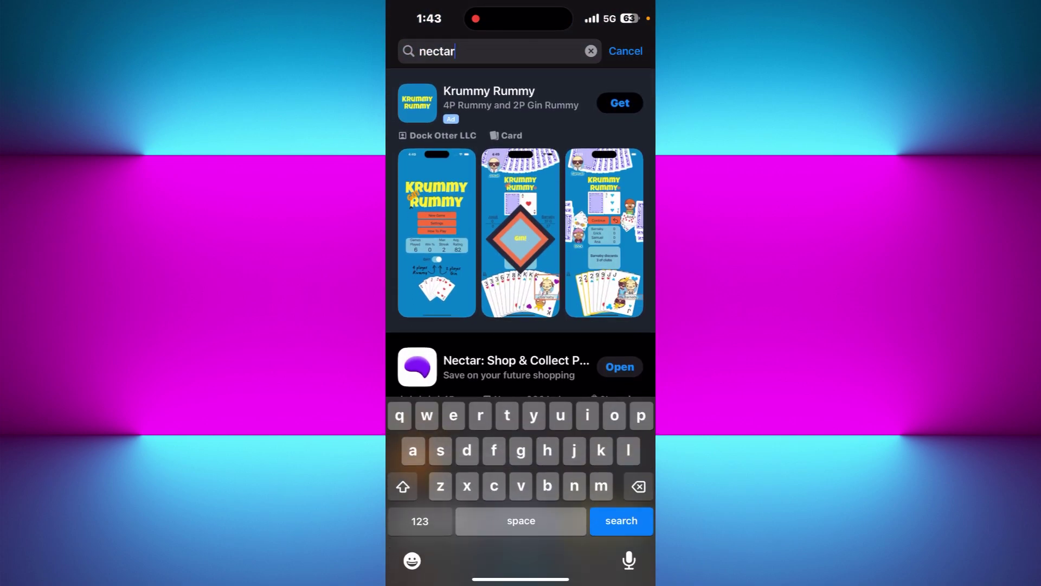
{"action": "scroll", "coordinate": [520, 244], "scroll_direction": "down", "scroll_amount": 1}
{"action": "left_click", "coordinate": [513, 309]}
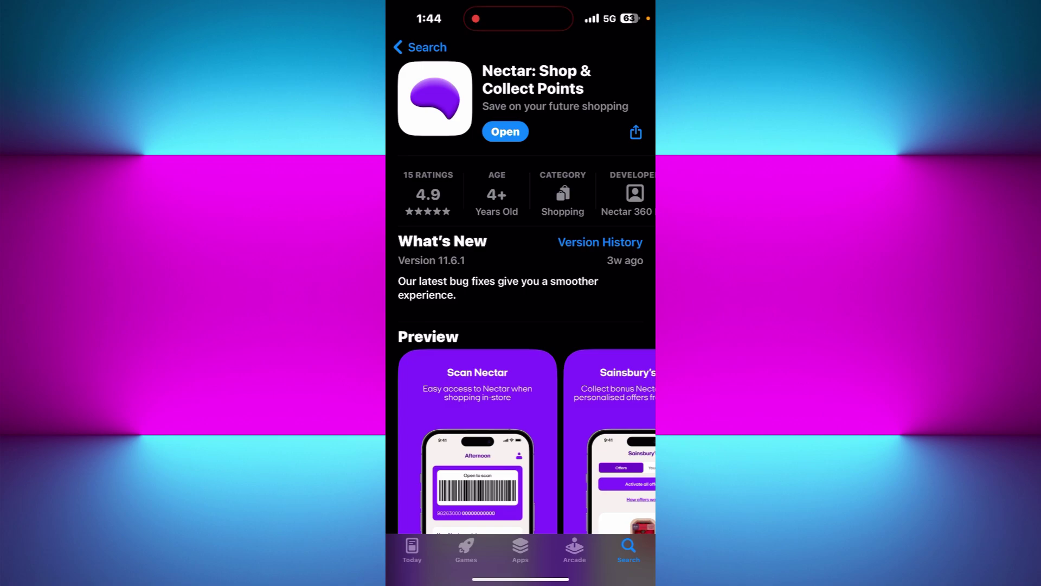
Launch Nectar, accept the privacy notice, and register as an existing Nectar user
{"action": "left_click", "coordinate": [505, 131]}
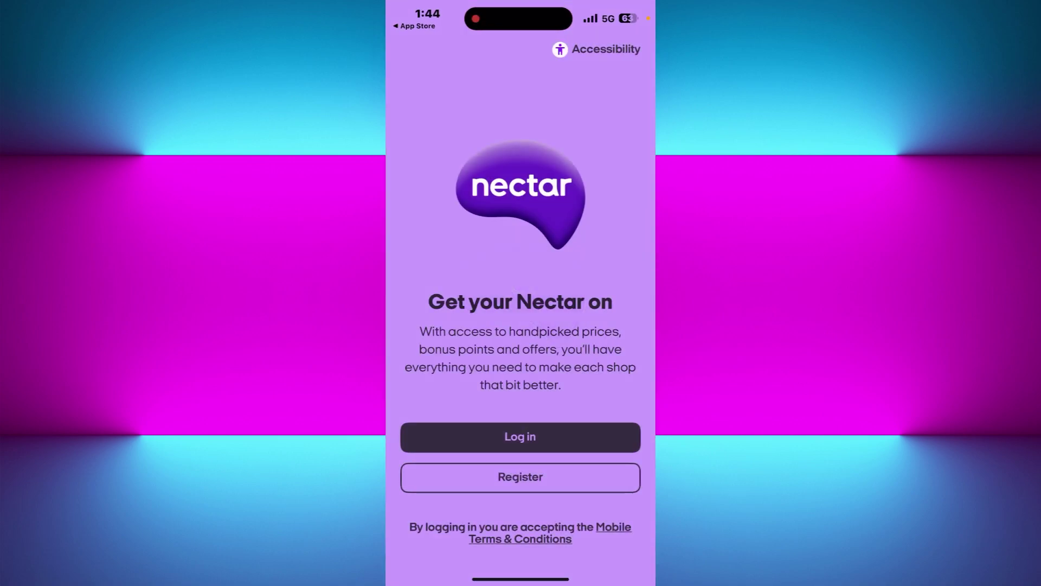
{"action": "left_click", "coordinate": [521, 399]}
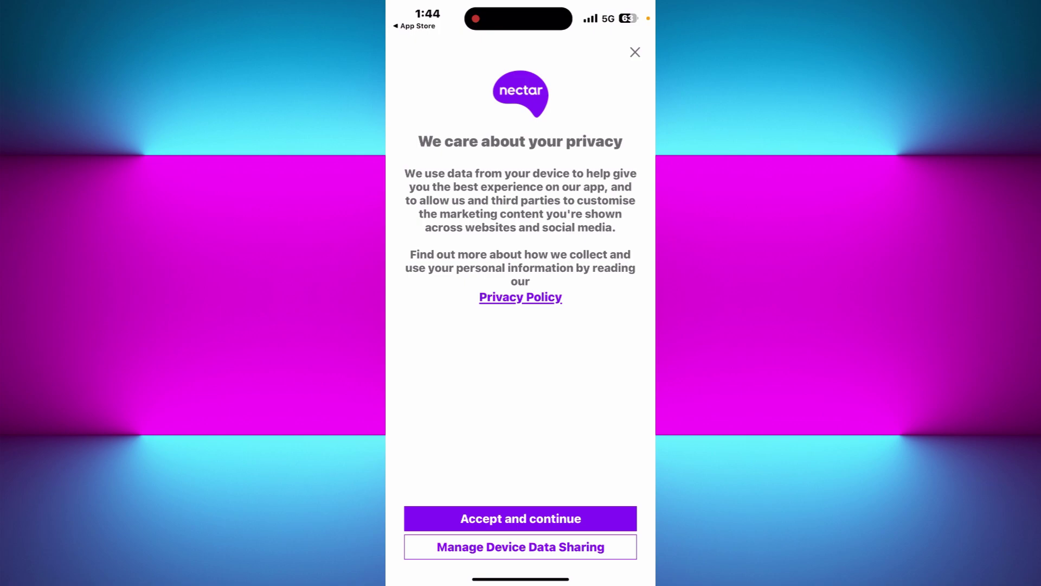
{"action": "left_click", "coordinate": [522, 518]}
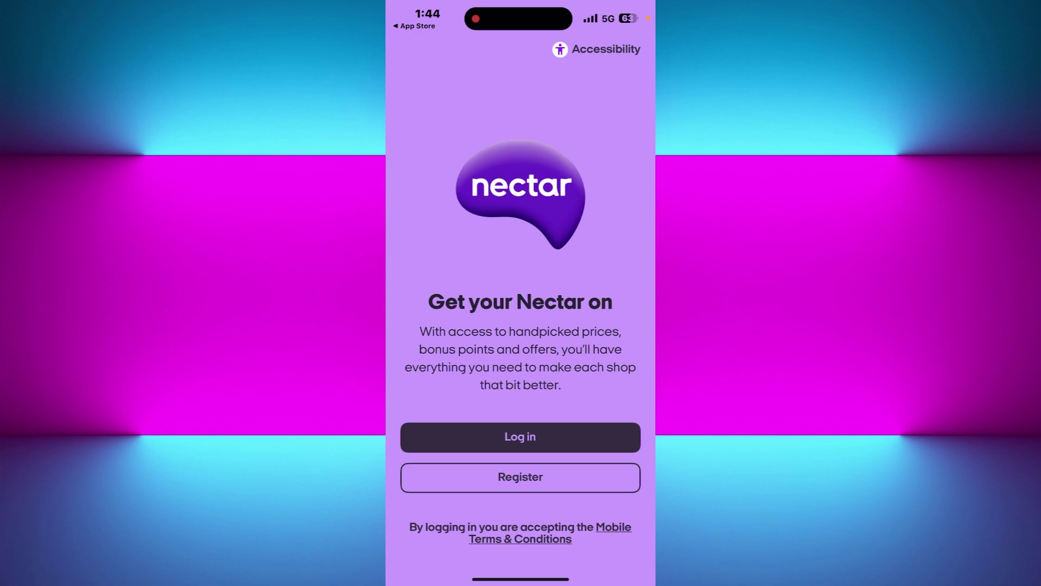
{"action": "left_click", "coordinate": [520, 477]}
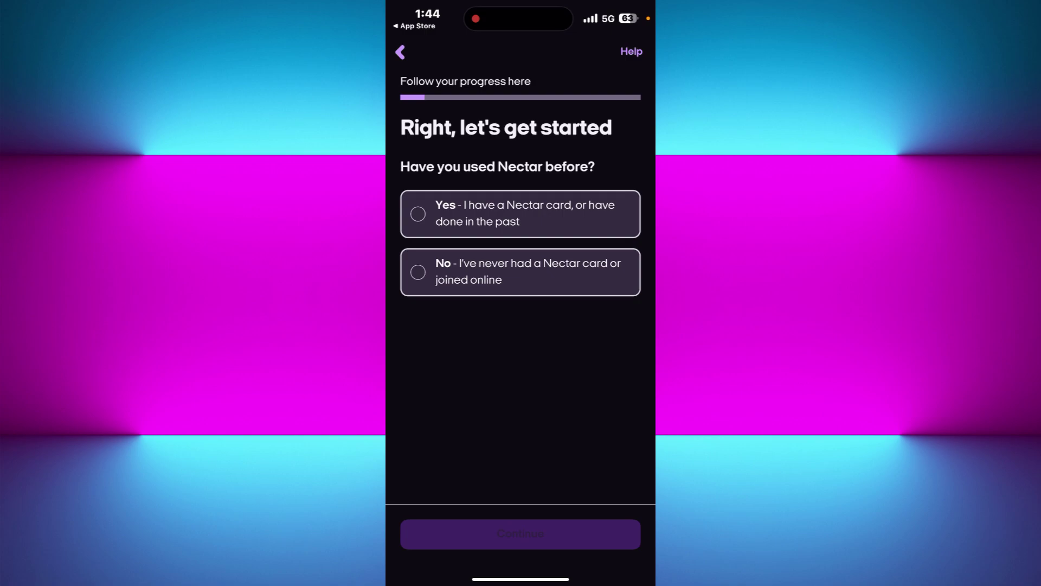
{"action": "left_click", "coordinate": [521, 214]}
{"action": "left_click", "coordinate": [520, 534]}
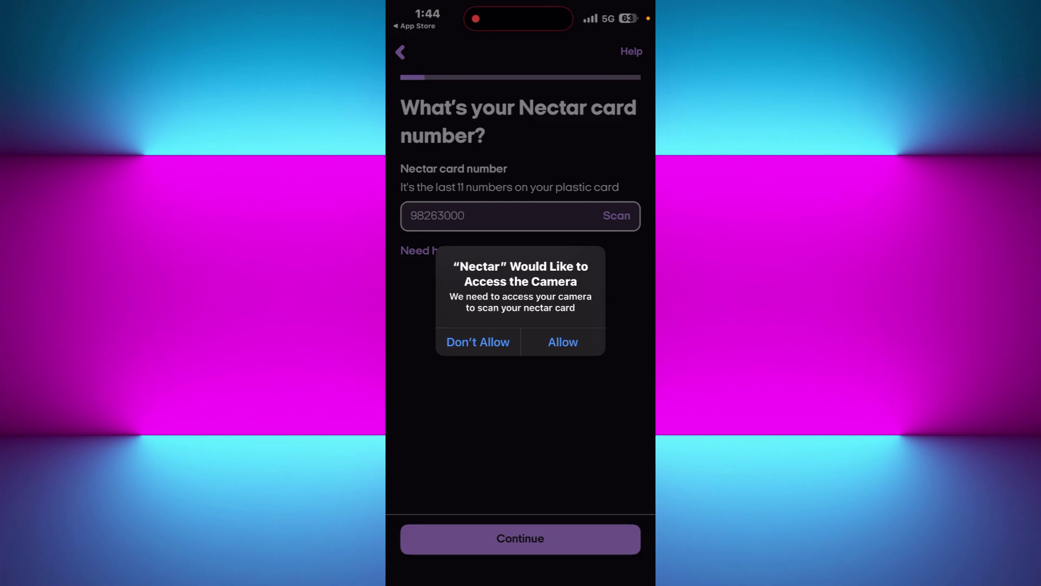
Decline Nectar's camera access request for card scanning
{"action": "left_click", "coordinate": [478, 341]}
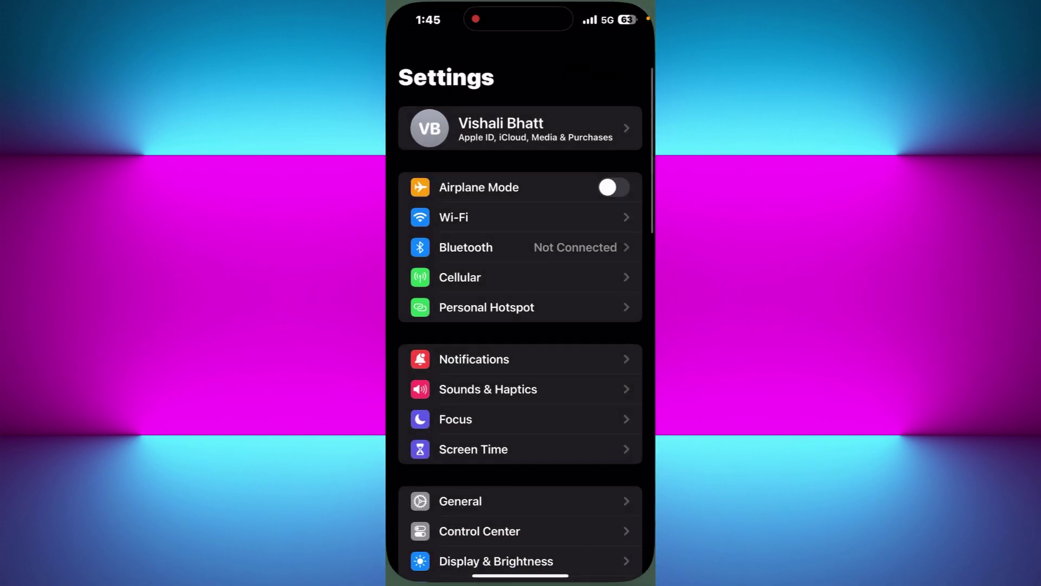
{"action": "scroll", "coordinate": [521, 325], "scroll_direction": "down", "scroll_amount": 2}
{"action": "scroll", "coordinate": [521, 326], "scroll_direction": "down", "scroll_amount": 10}
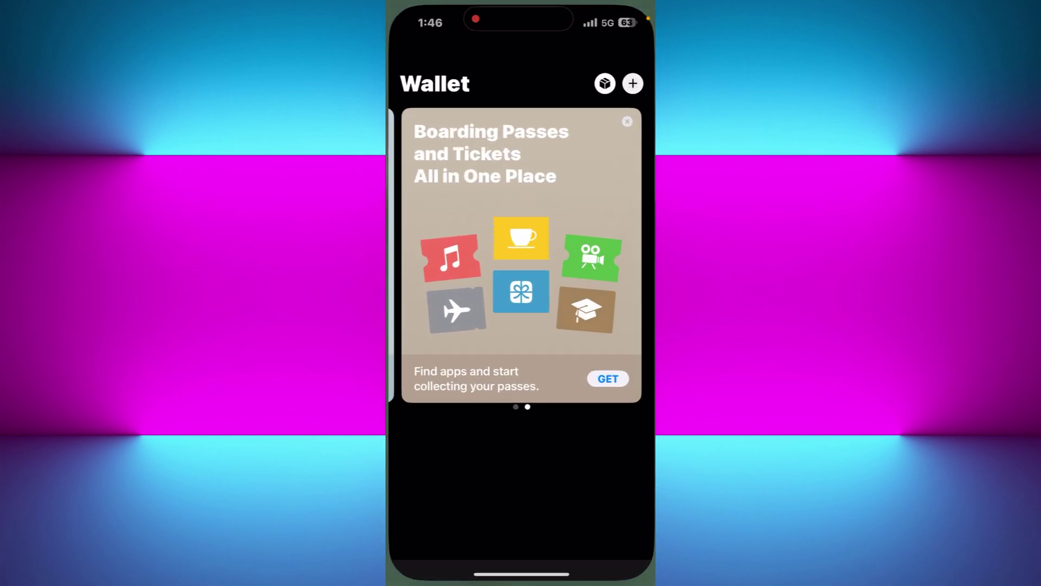
{"action": "left_click_drag", "start_coordinate": [456, 252], "coordinate": [618, 252]}
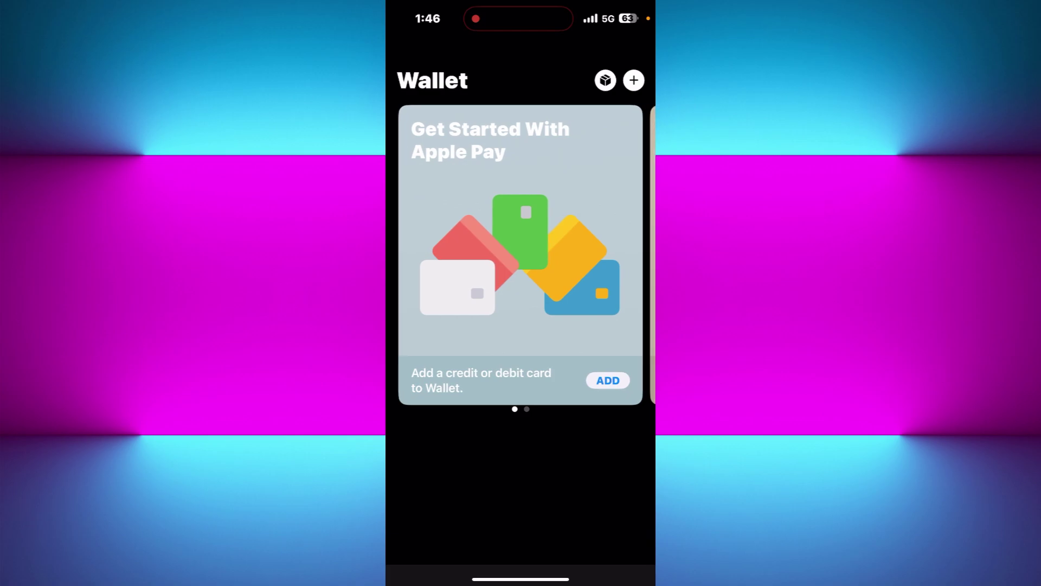
{"action": "mouse_move", "coordinate": [586, 252]}
{"action": "left_mouse_down"}
{"action": "mouse_move", "coordinate": [439, 253]}
{"action": "mouse_move", "coordinate": [585, 252]}
{"action": "left_mouse_up"}
{"action": "left_click", "coordinate": [607, 380]}
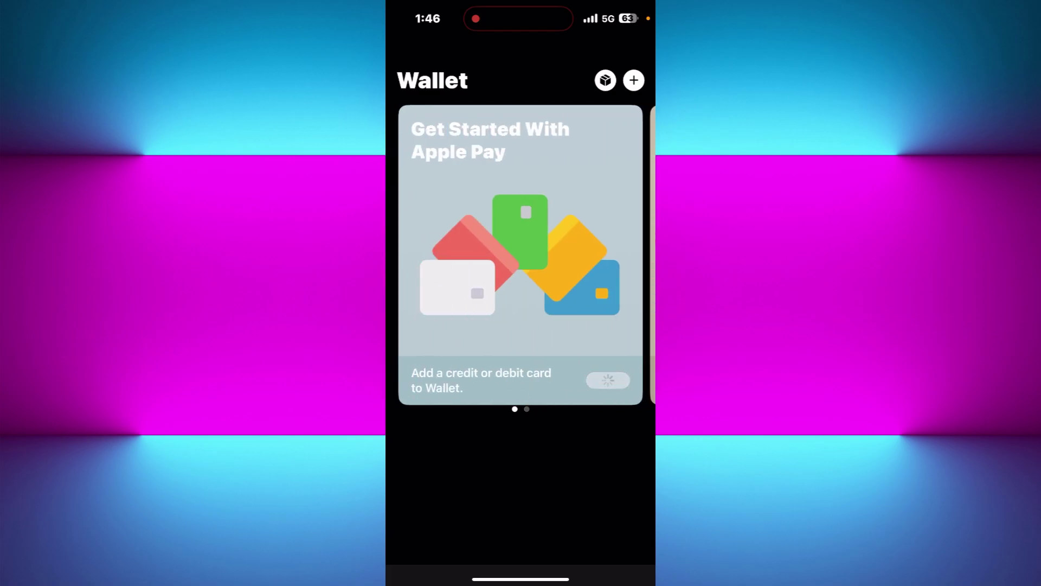
{"action": "left_click", "coordinate": [477, 344]}
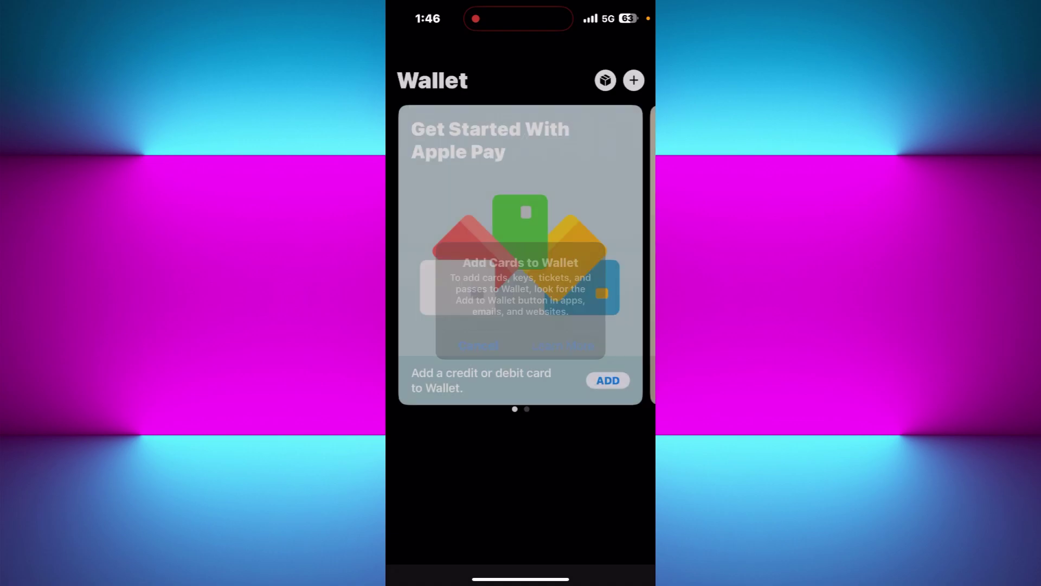